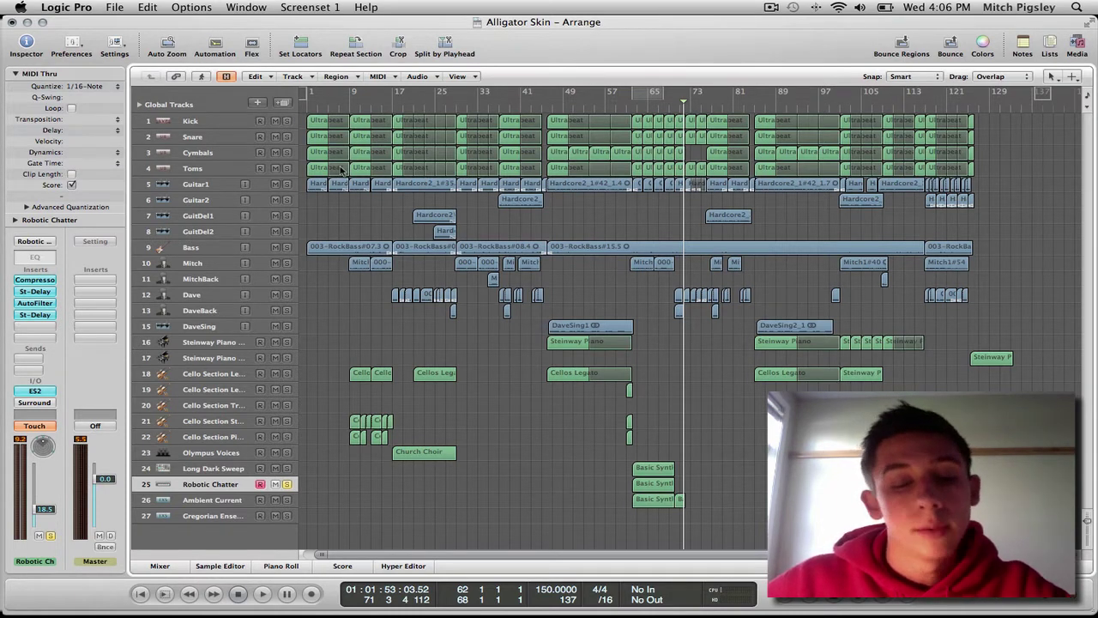
- Show automation lanes on all tracks, keeping Volume as the displayed parameter
key(a)
scroll(511, 284, up, 15)
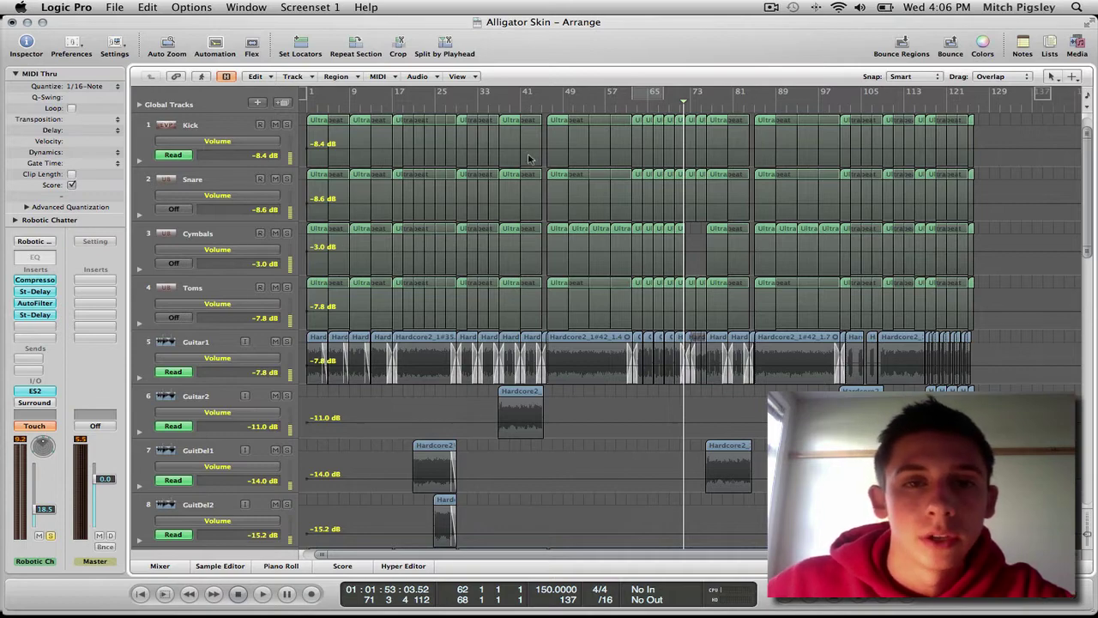
scroll(584, 337, down, 10)
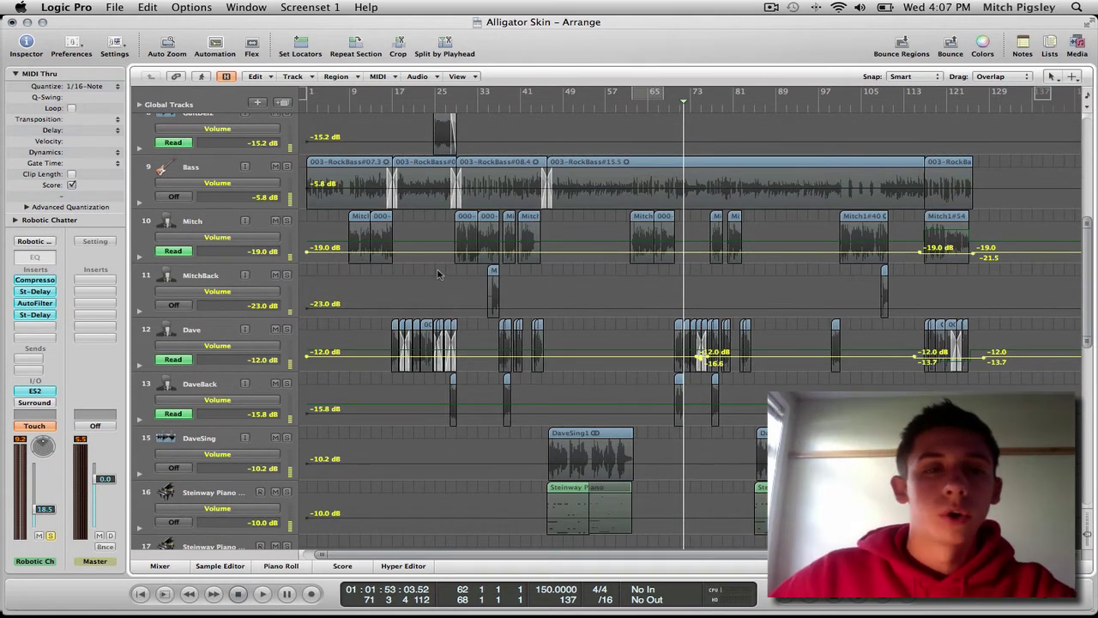
click(257, 238)
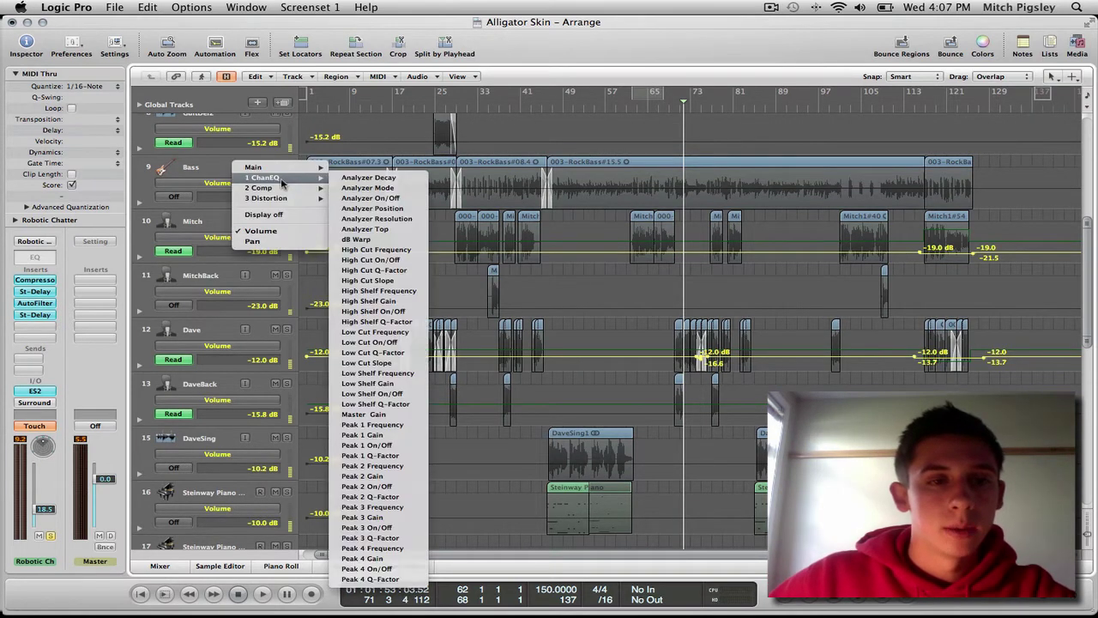
click(225, 220)
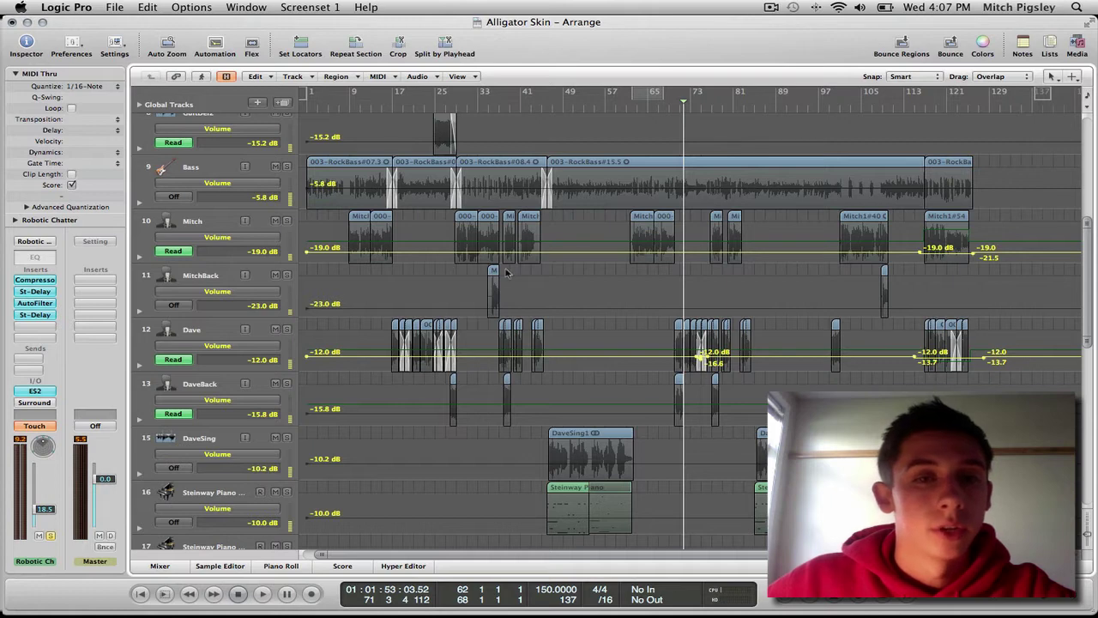
scroll(504, 282, up, 3)
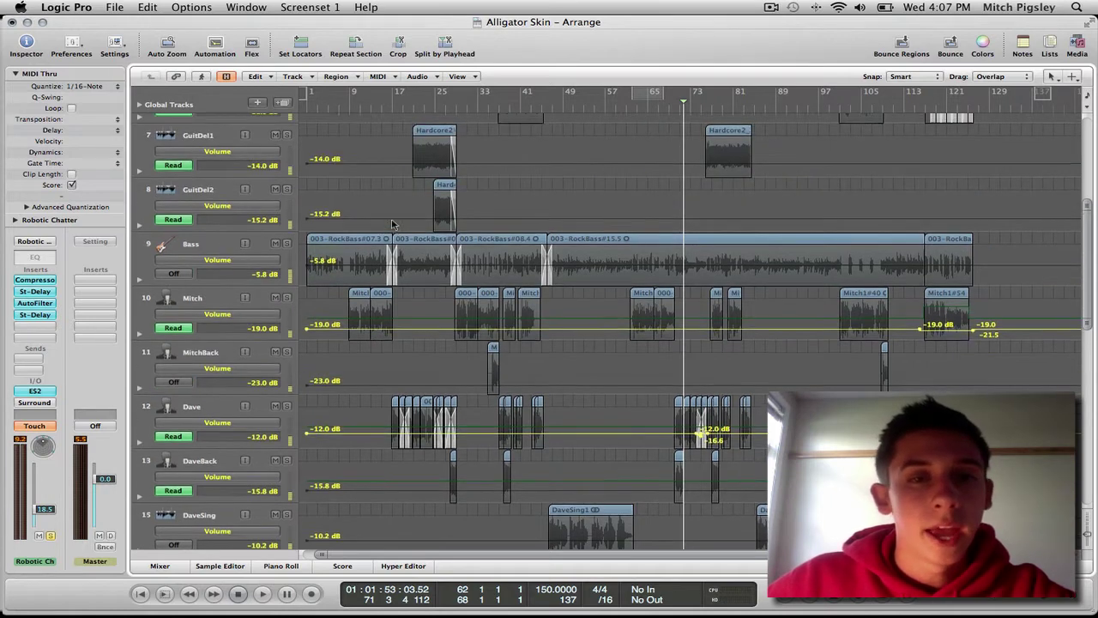
scroll(395, 226, up, 5)
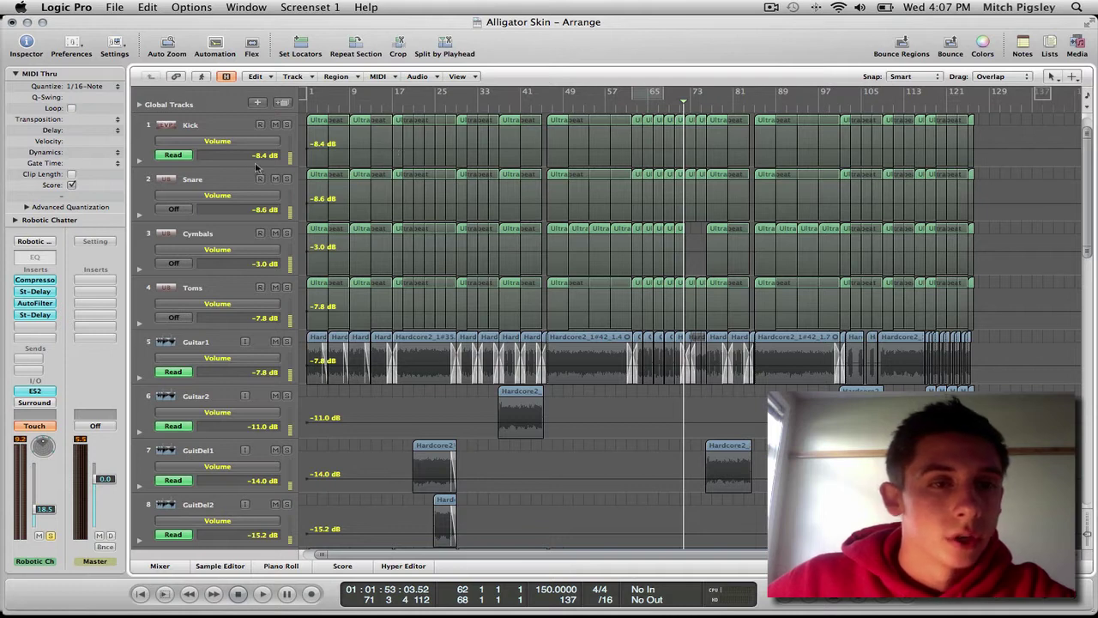
- Add Kick volume points and pull one from -8.4 dB down to -18.9 dB near bar 17
click(392, 147)
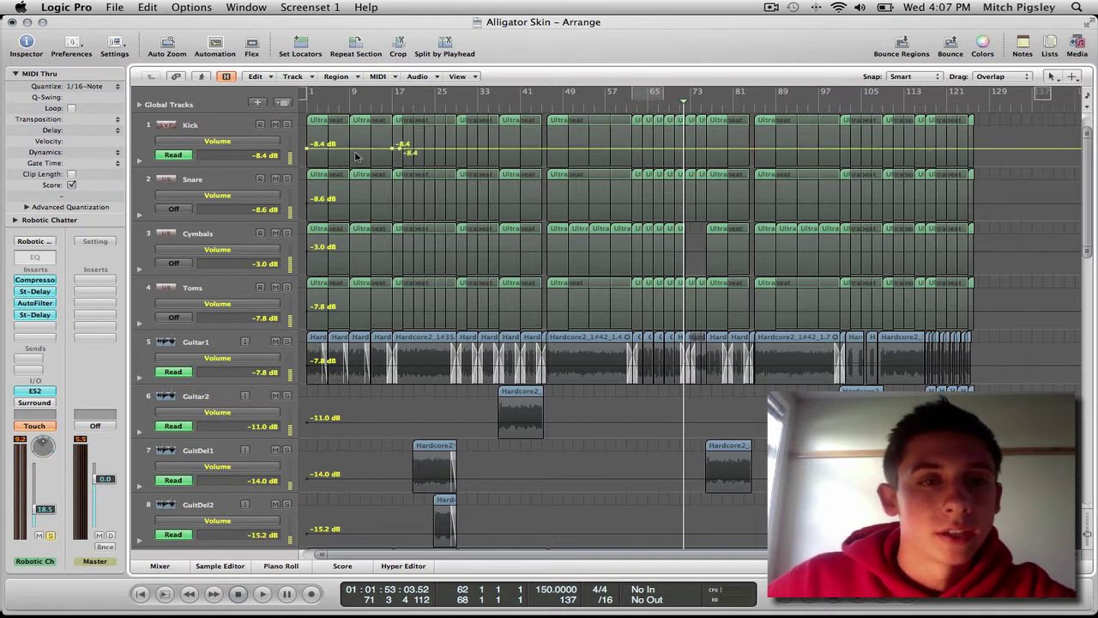
click(349, 151)
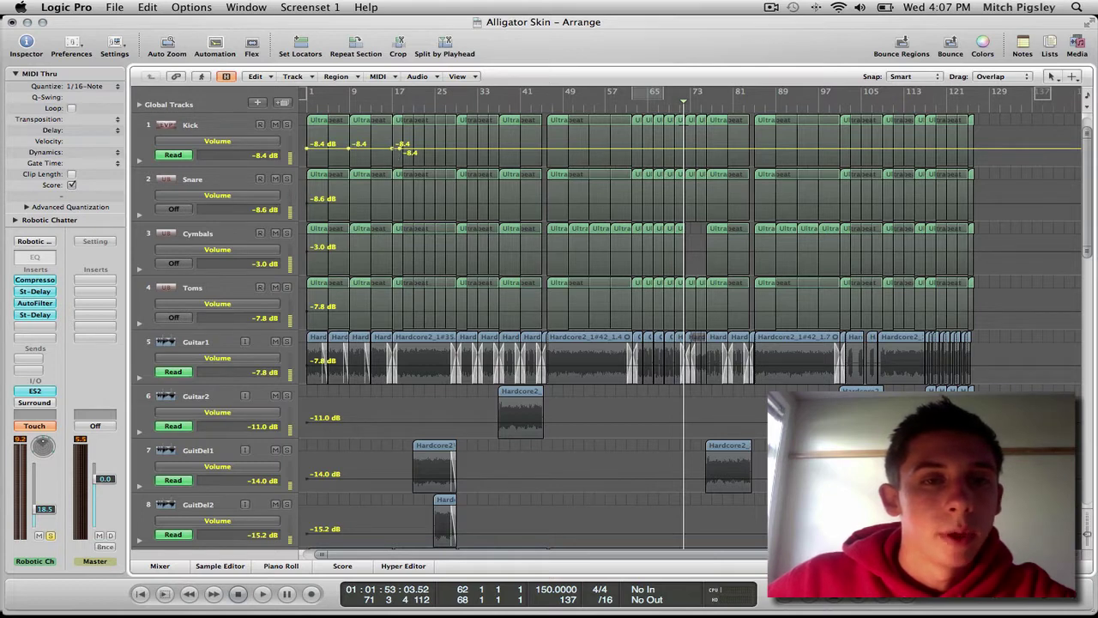
mouse_move(399, 148)
mouse_down()
mouse_move(396, 134)
mouse_move(397, 158)
mouse_up()
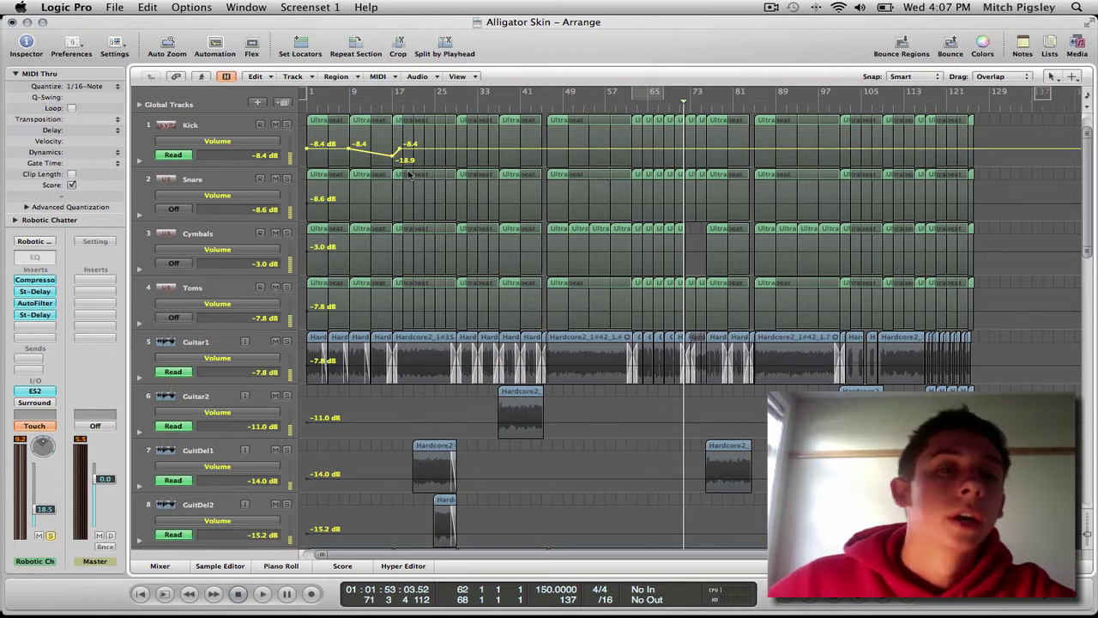
- Undo the Kick volume points so the line is a flat -8.4 dB
scroll(404, 154, right, 1)
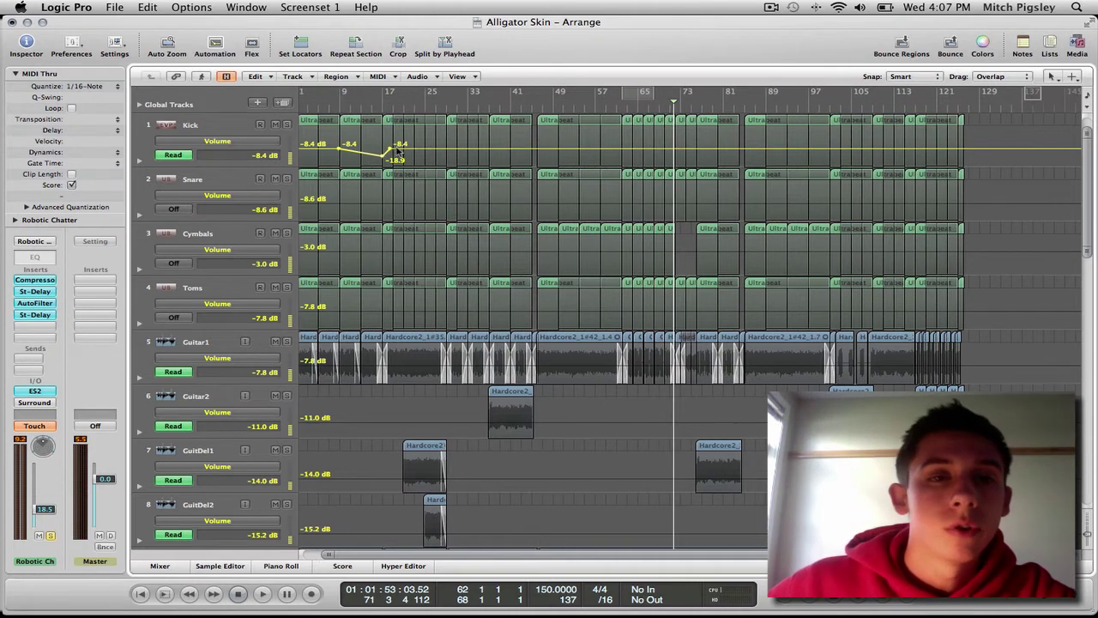
scroll(422, 202, down, 1)
scroll(422, 202, left, 1)
key(super+z)
key(super+z)
key(super+z)
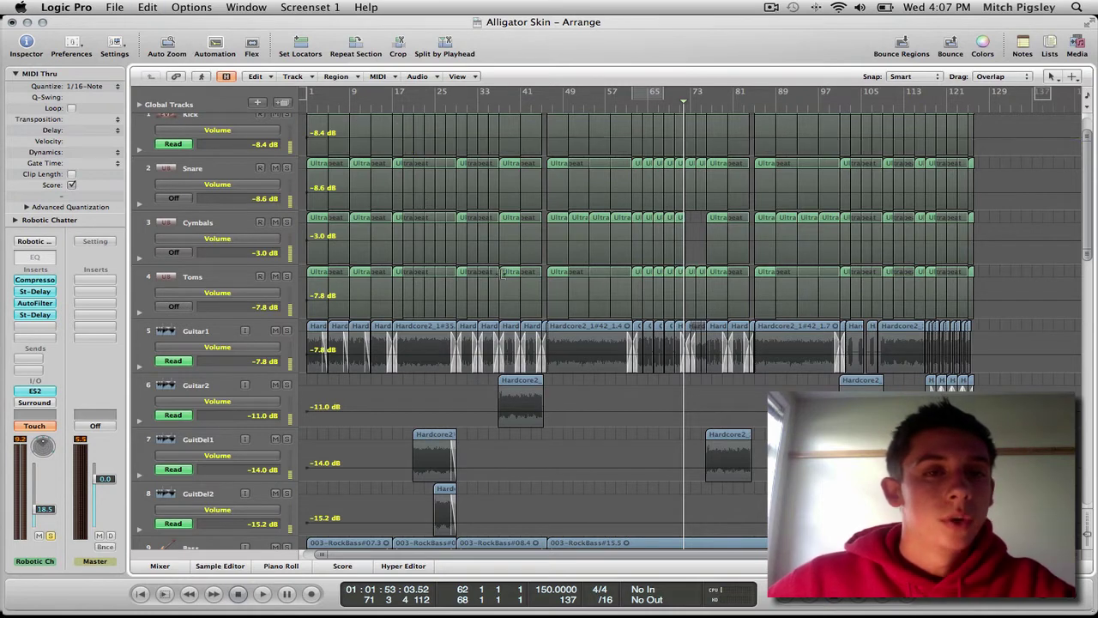
- Scroll down and select the Robotic Chatter track
scroll(502, 273, up, 1)
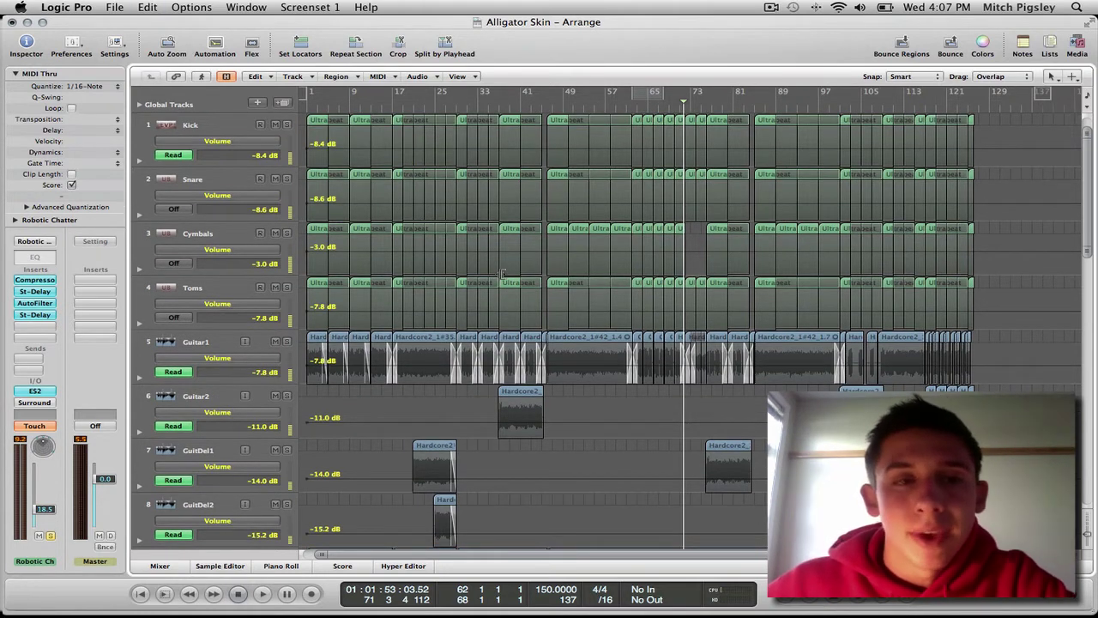
scroll(502, 273, down, 15)
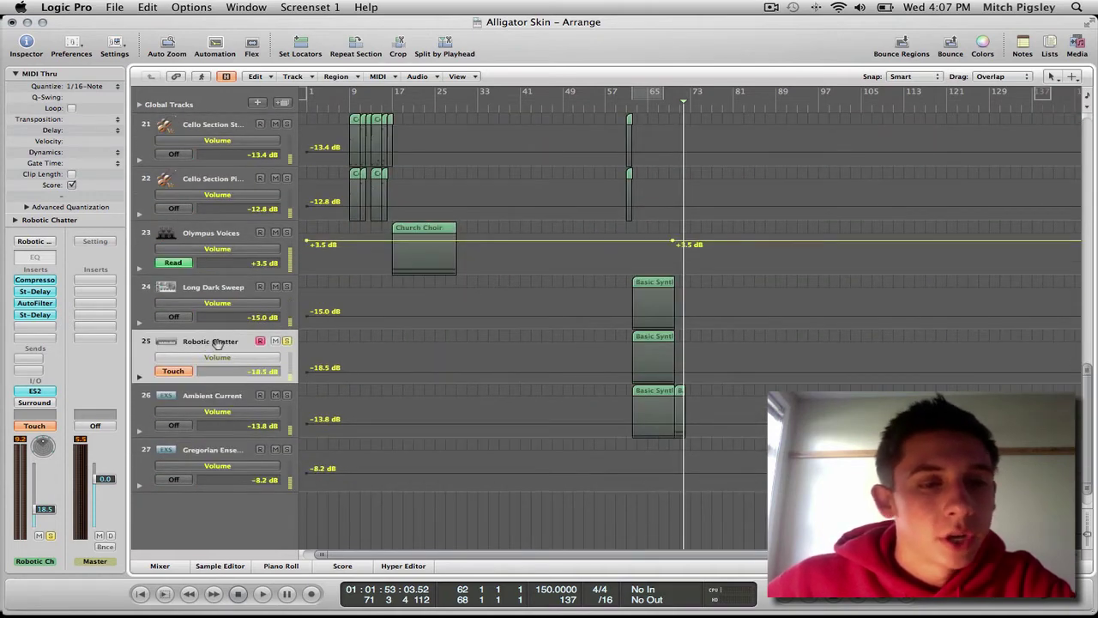
click(216, 342)
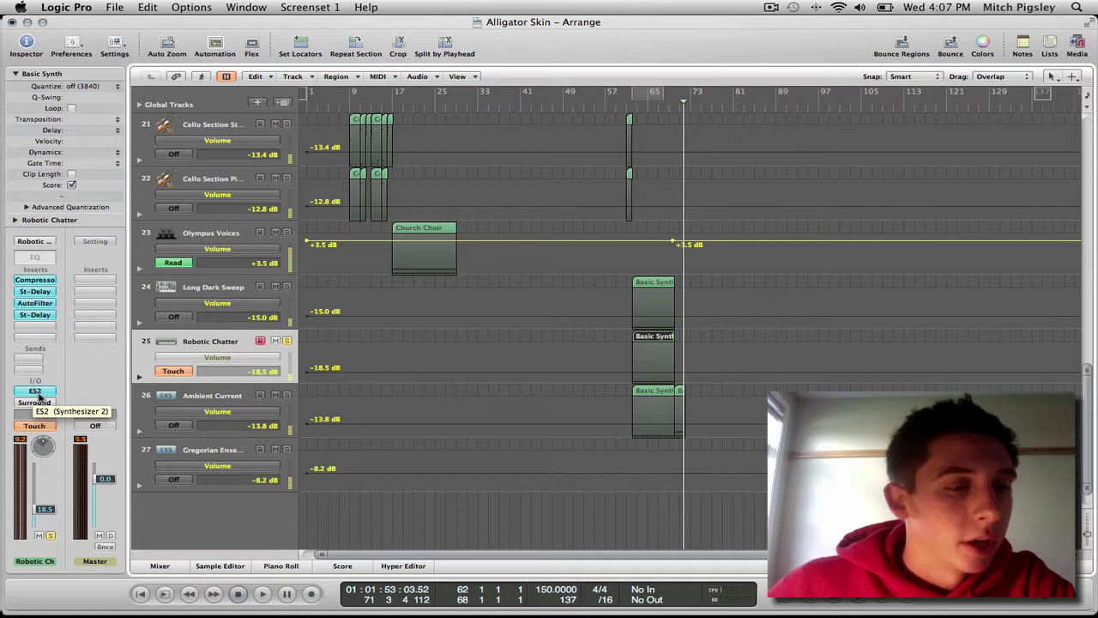
click(222, 357)
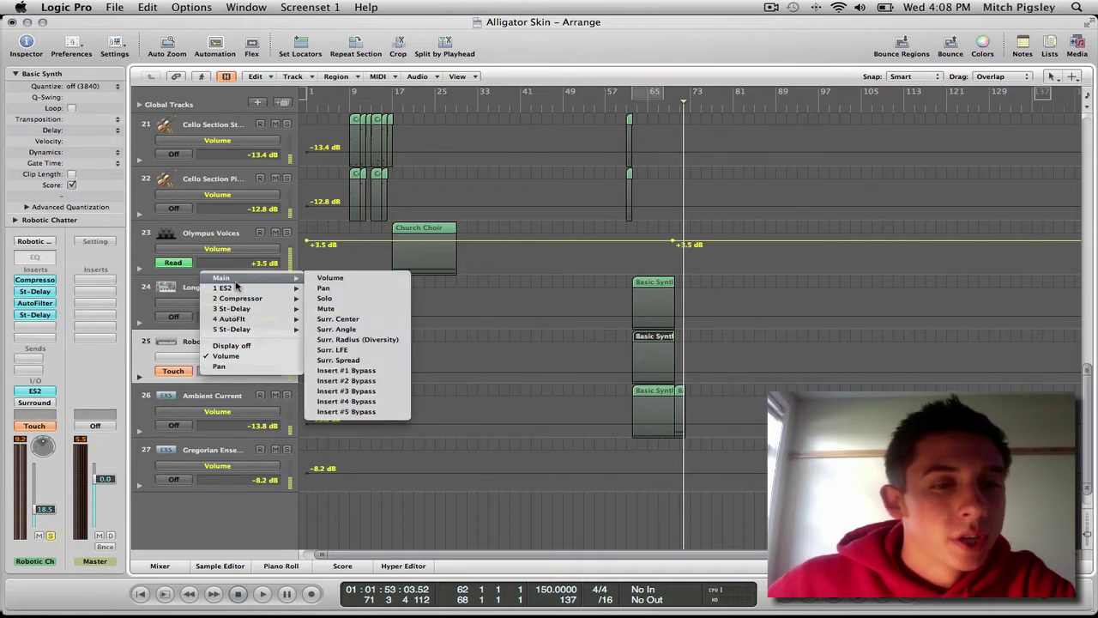
mouse_move(238, 292)
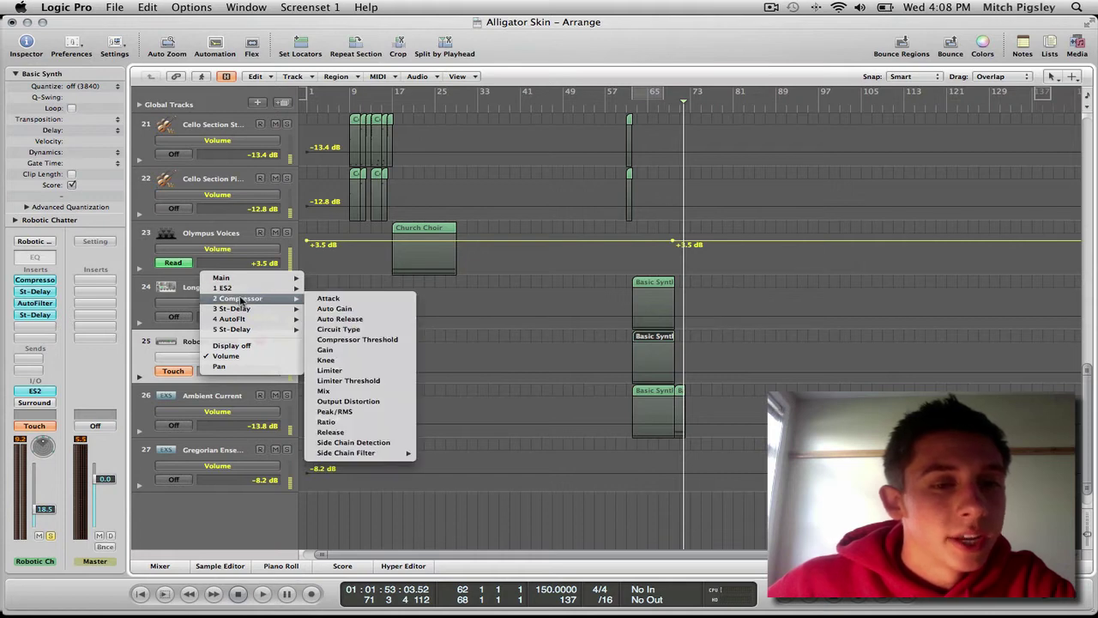
mouse_move(252, 331)
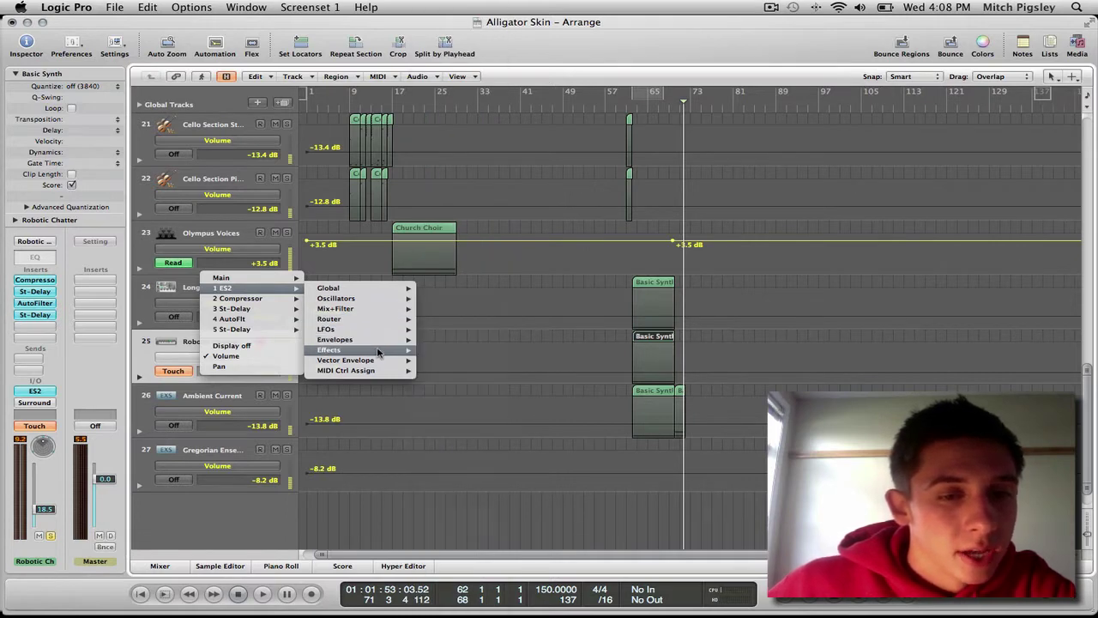
click(506, 346)
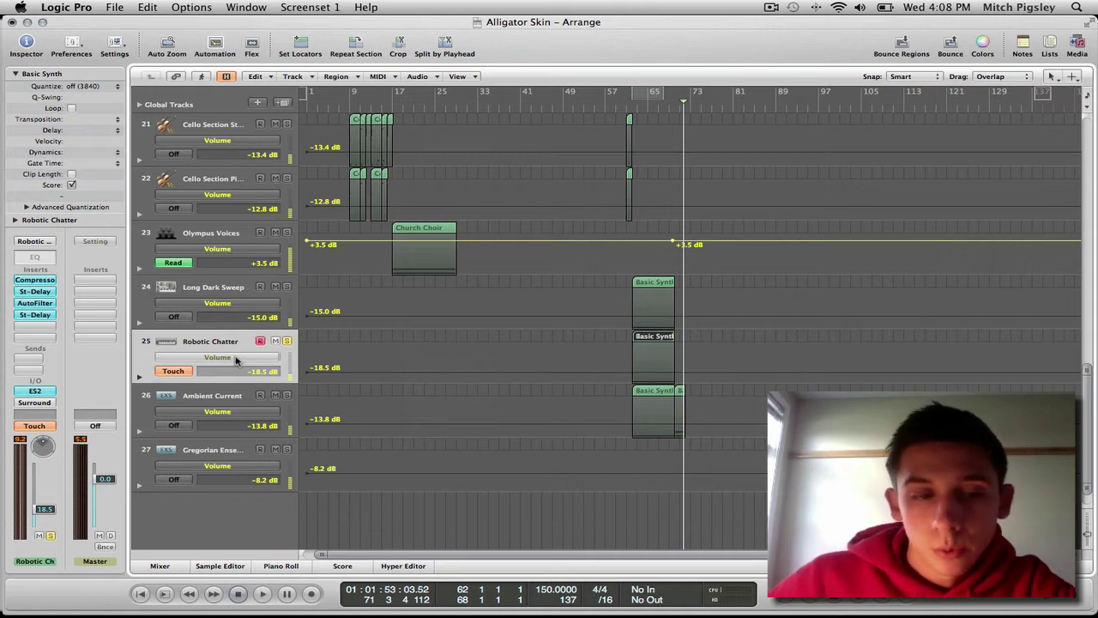
- Keep Robotic Chatter in Touch mode and open its ES2 synth, moving the window aside
click(173, 373)
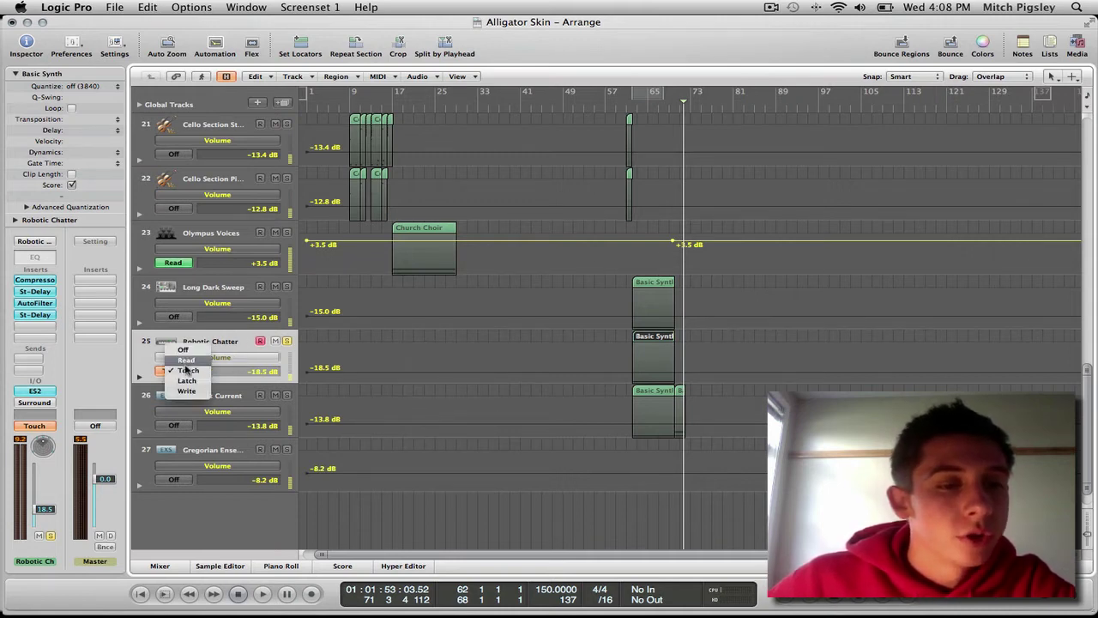
click(190, 371)
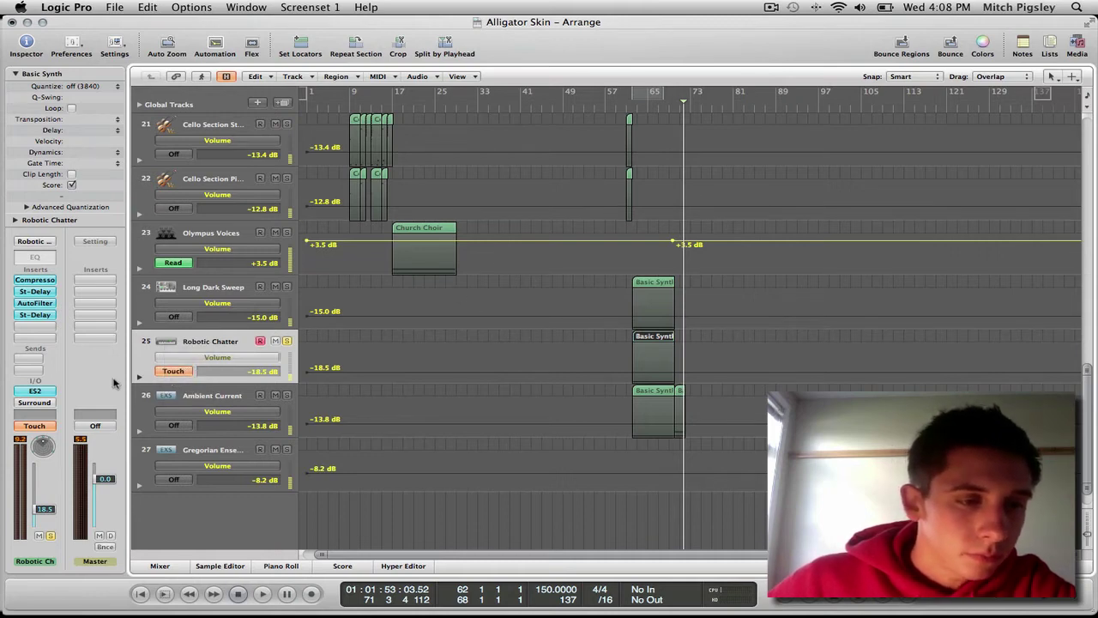
click(37, 392)
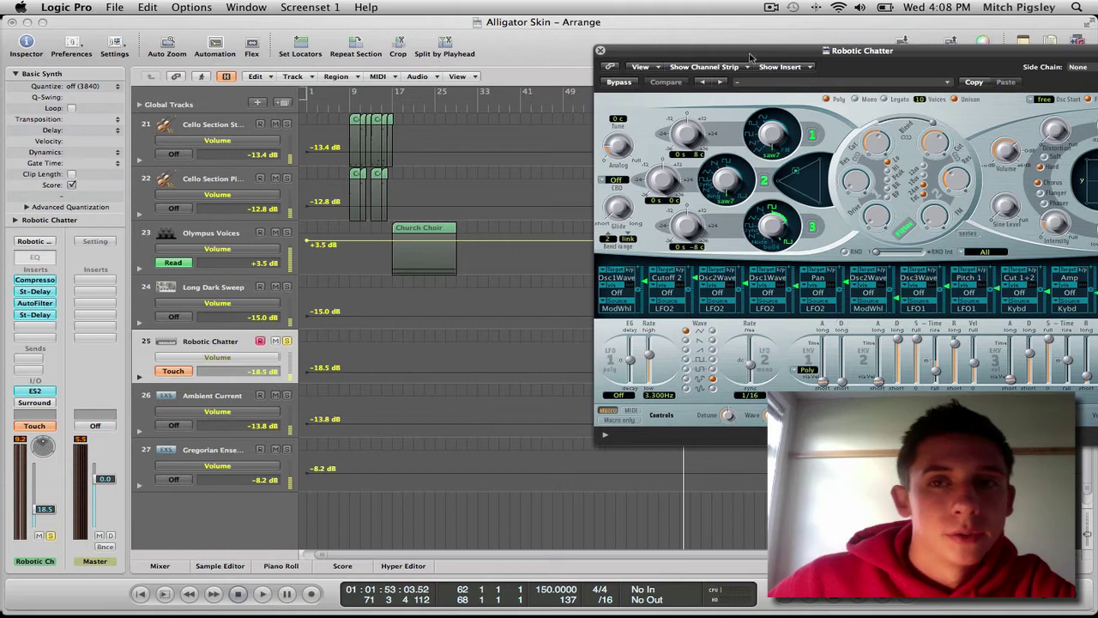
drag(755, 57, 865, 55)
- Zoom and scroll the Arrange so the Basic Synth region sits beside the ES2 window
scroll(549, 266, right, 5)
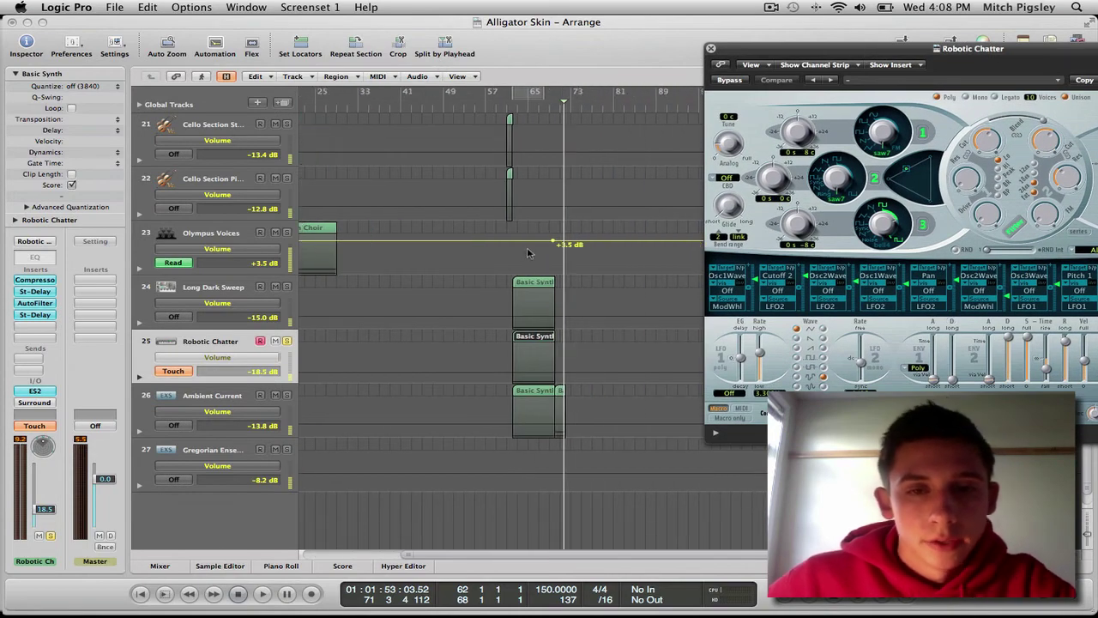
key(super+Right)
key(super+Right)
key(super+Right)
scroll(550, 329, right, 4)
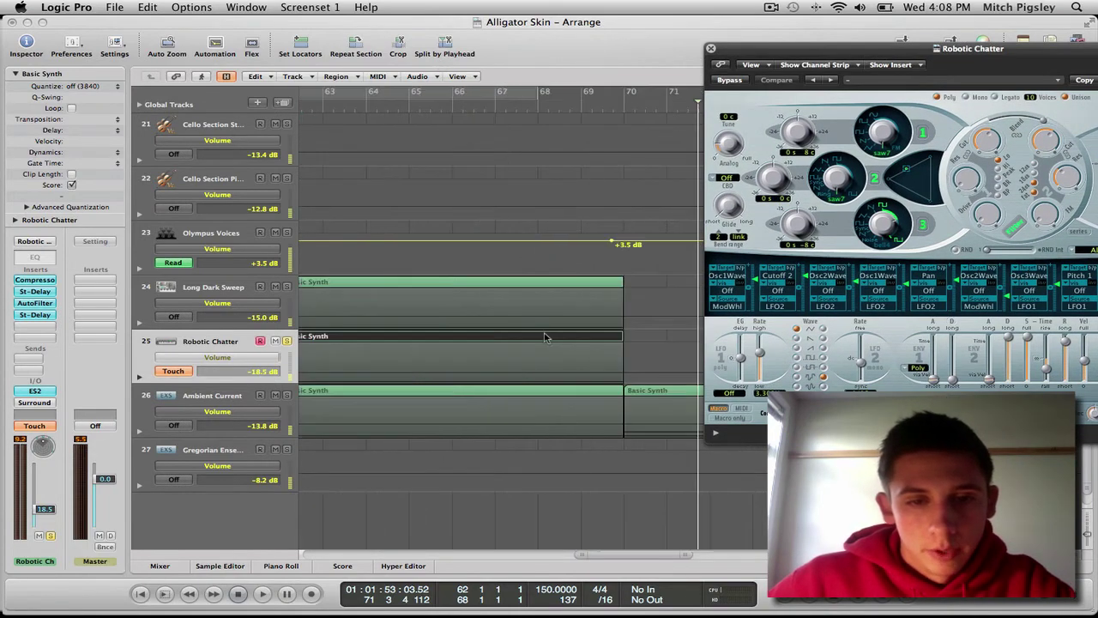
key(super+Left)
key(super+Left)
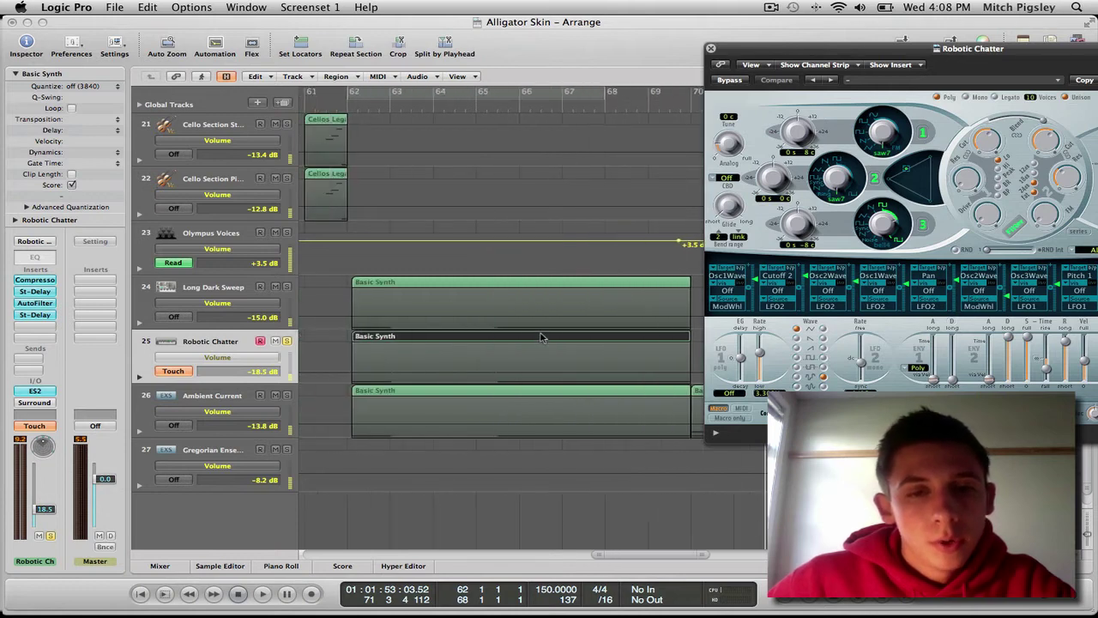
scroll(510, 299, left, 2)
scroll(511, 299, left, 2)
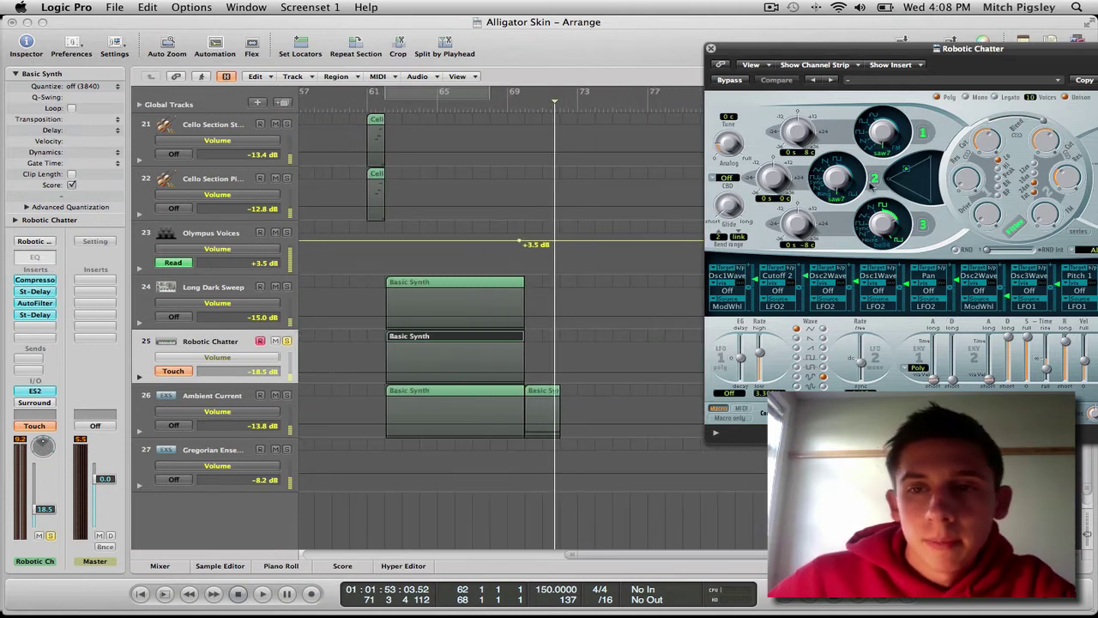
drag(910, 49, 782, 115)
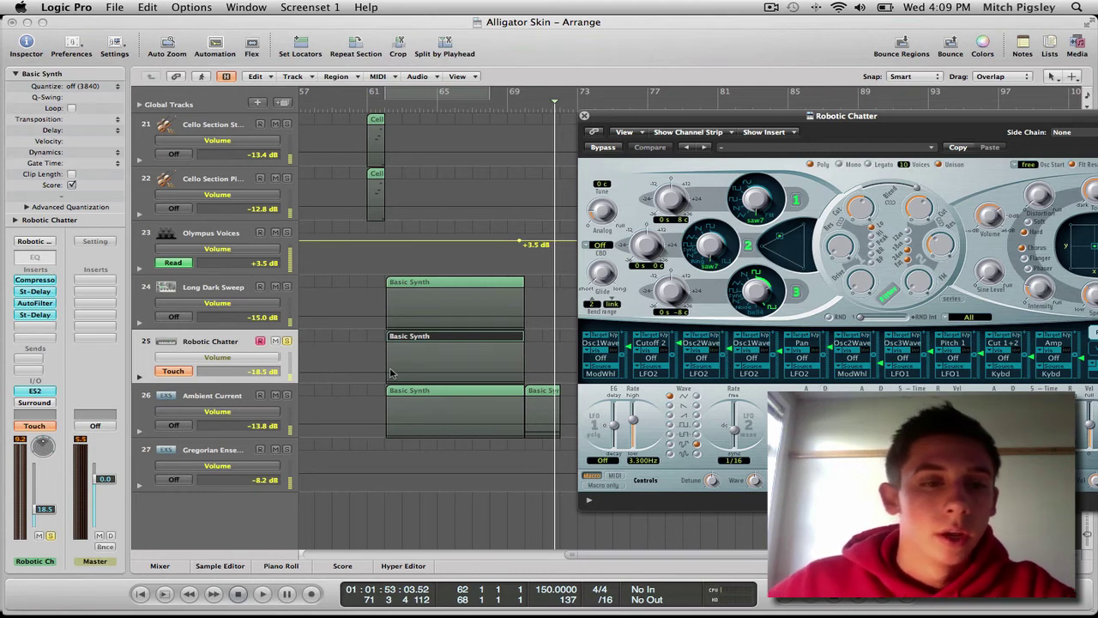
- Place the playhead at the start of bar 61 and start recording
click(383, 103)
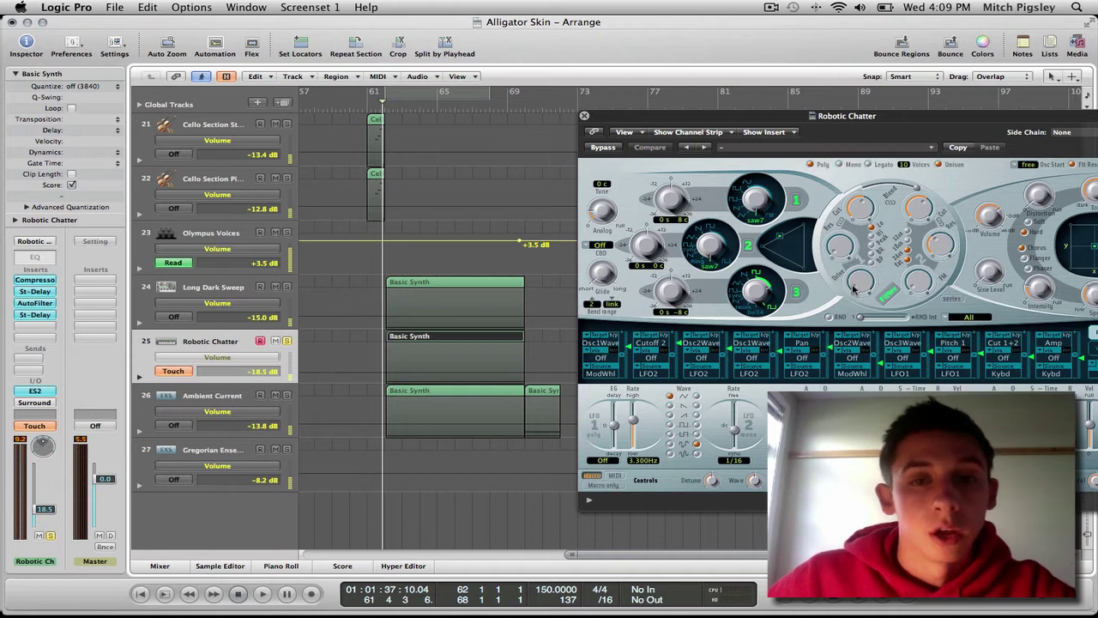
click(373, 104)
key(r)
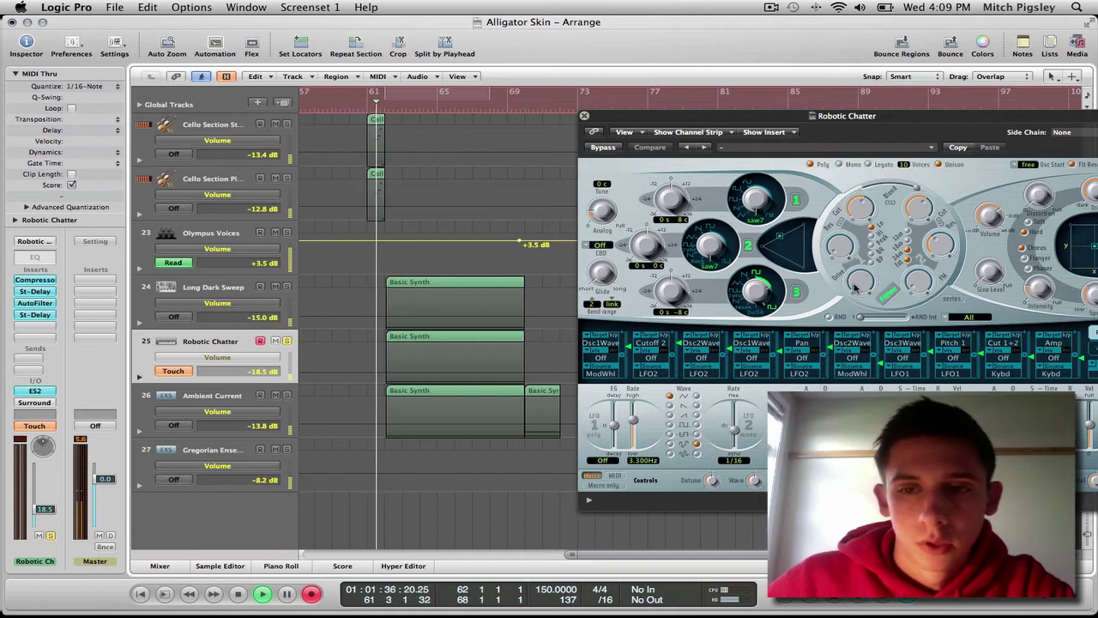
- Turn the ES2 Drive up from 0 to 1.00, stop recording, and close the synth window
drag(855, 290, 858, 203)
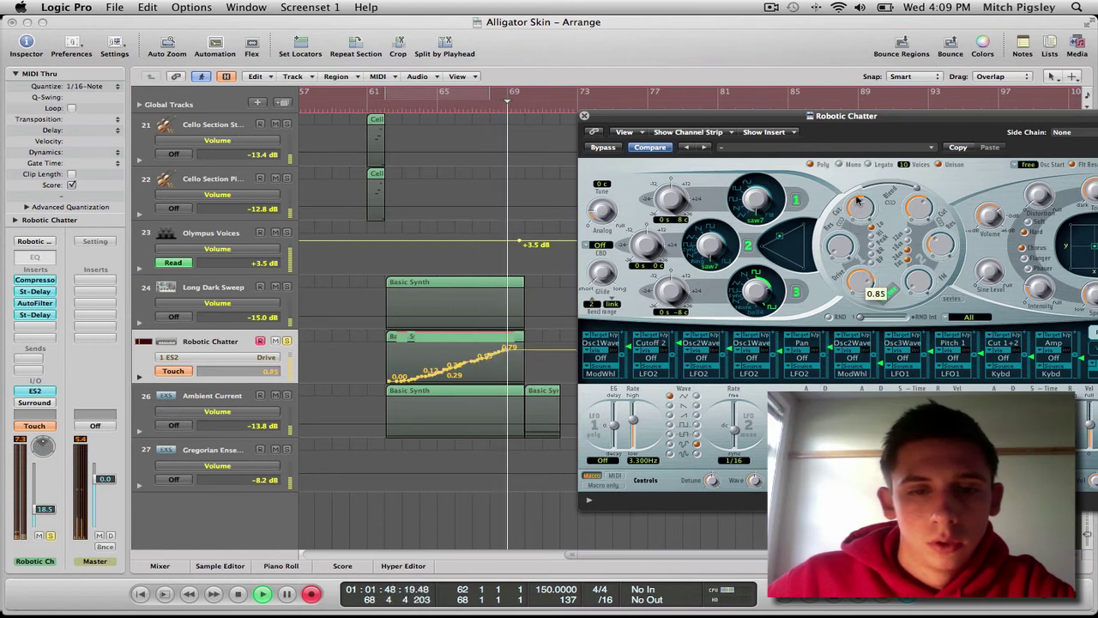
drag(856, 199, 850, 160)
key(space)
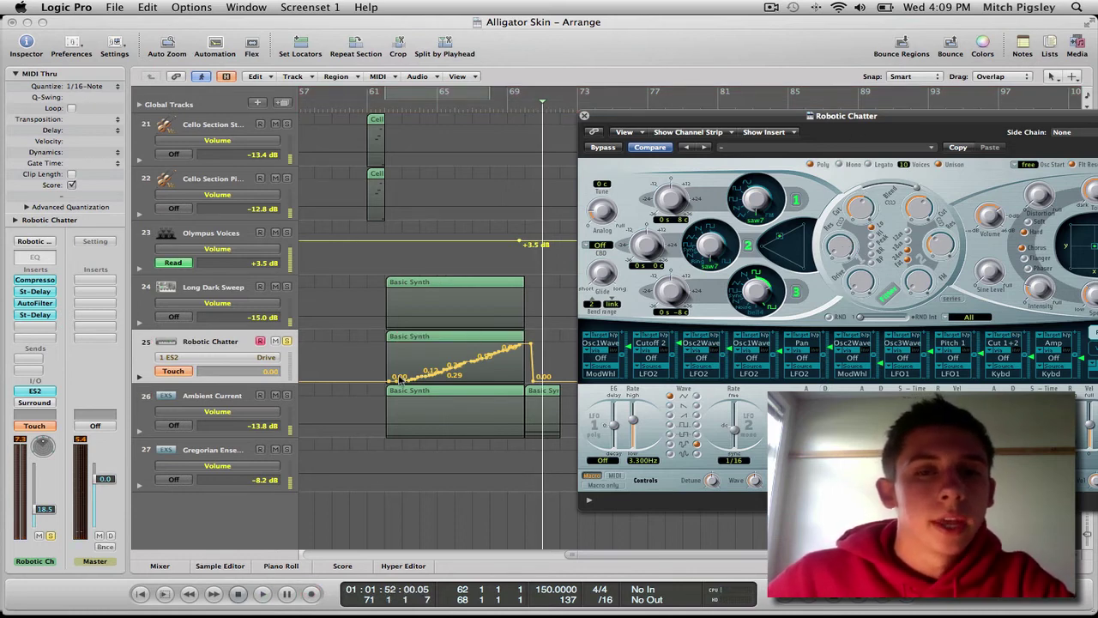
click(586, 117)
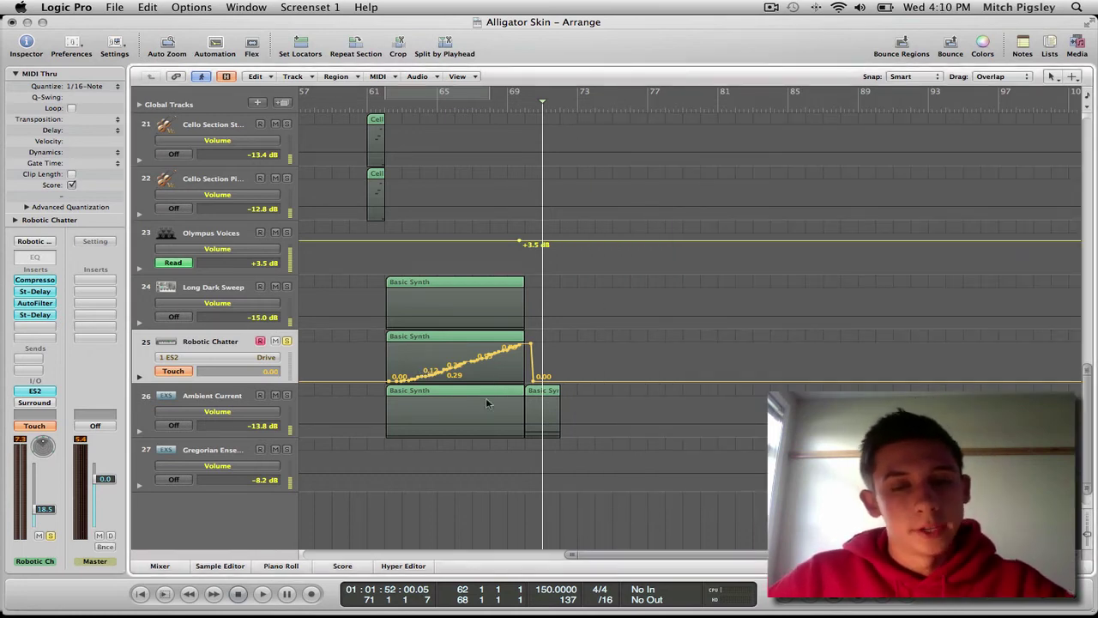
- Zoom in on the recorded Drive ramp on Robotic Chatter
key(super+Right)
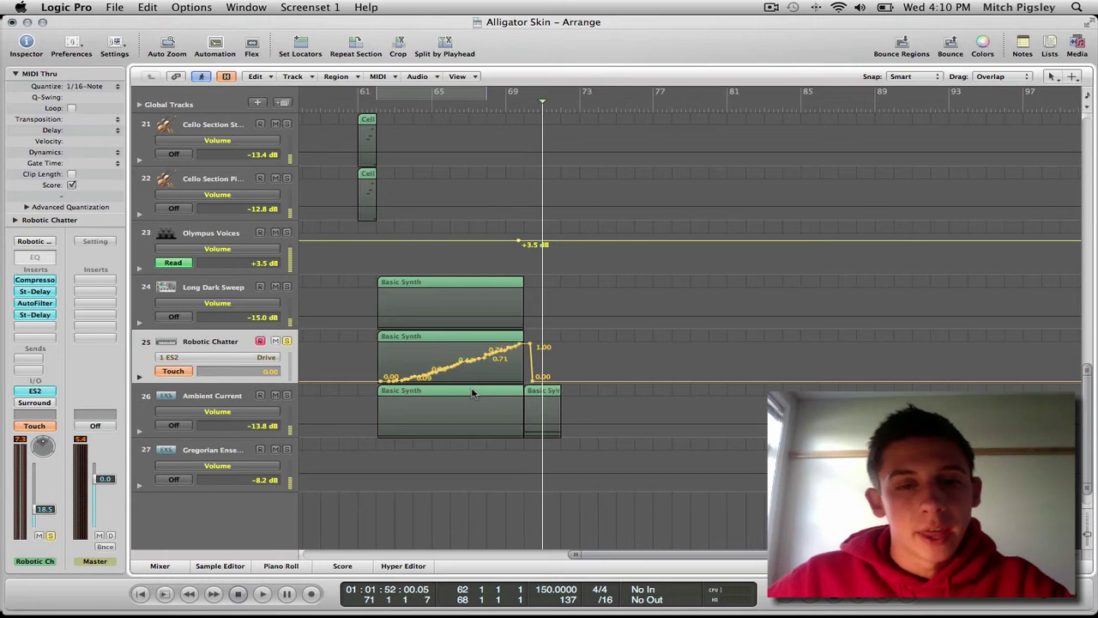
scroll(490, 395, left, 5)
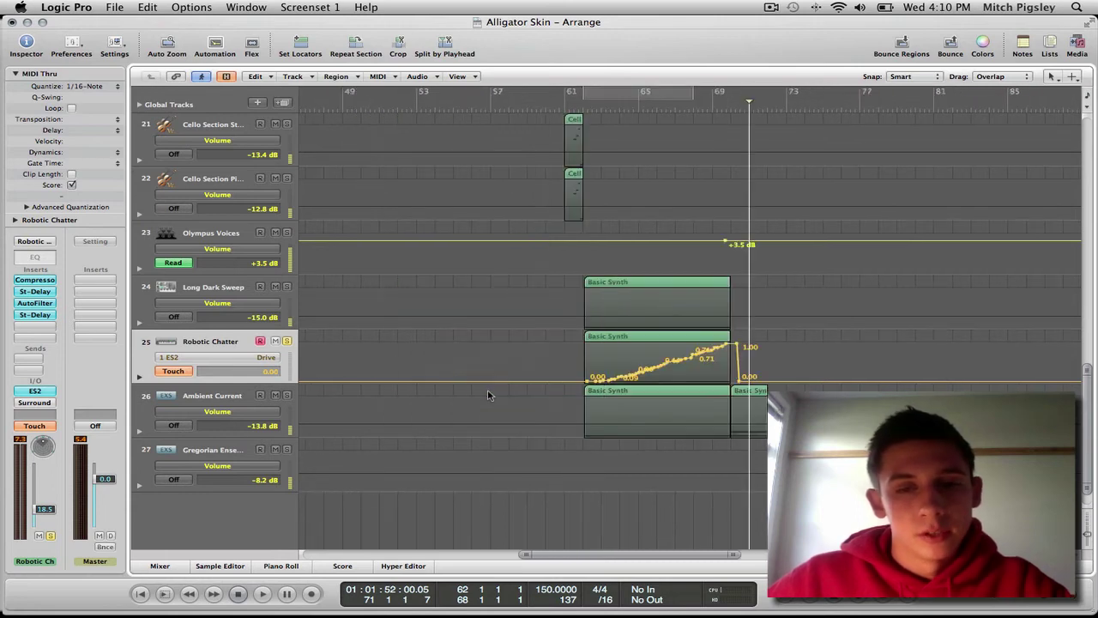
key(super+Right)
scroll(524, 392, left, 2)
scroll(527, 392, left, 2)
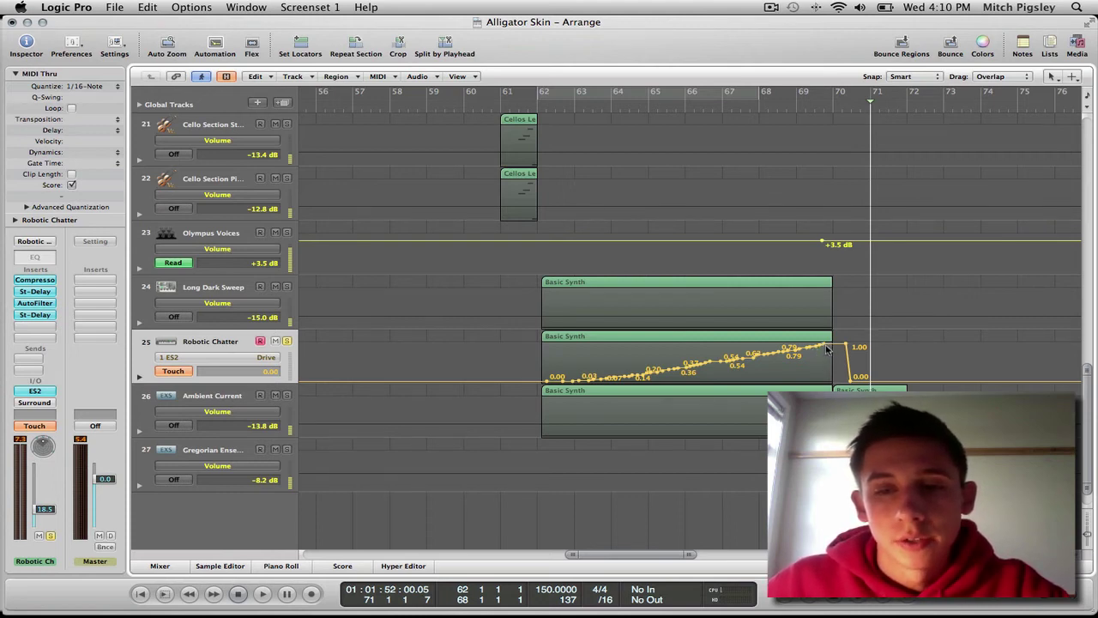
- Keep the Pointer tool and rubber-band select the Drive points between the ramp's ends
key(Escape)
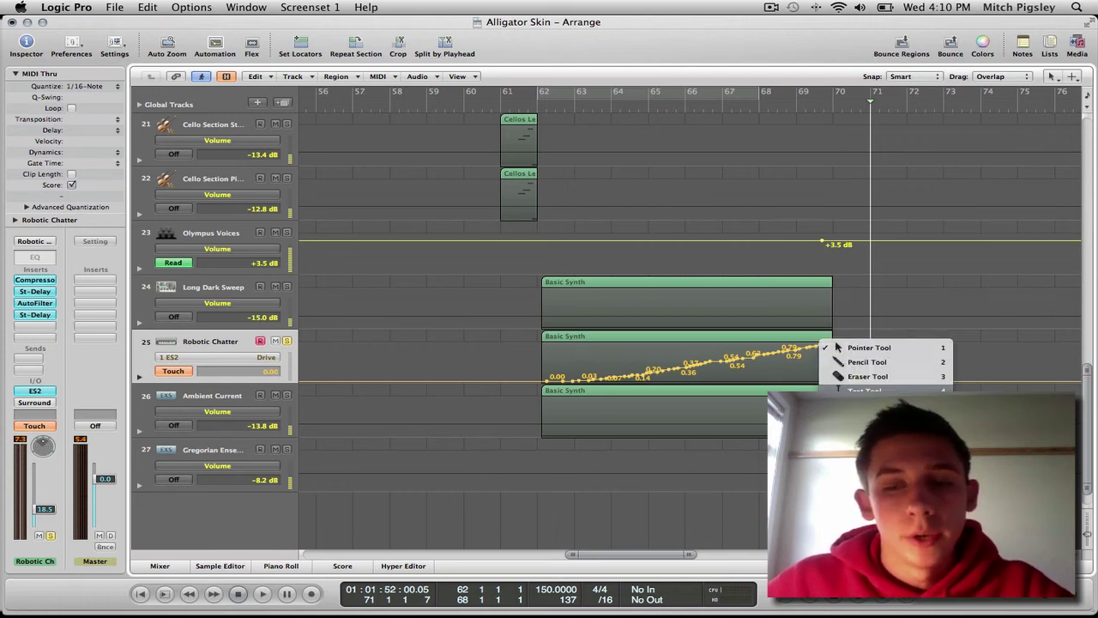
click(836, 346)
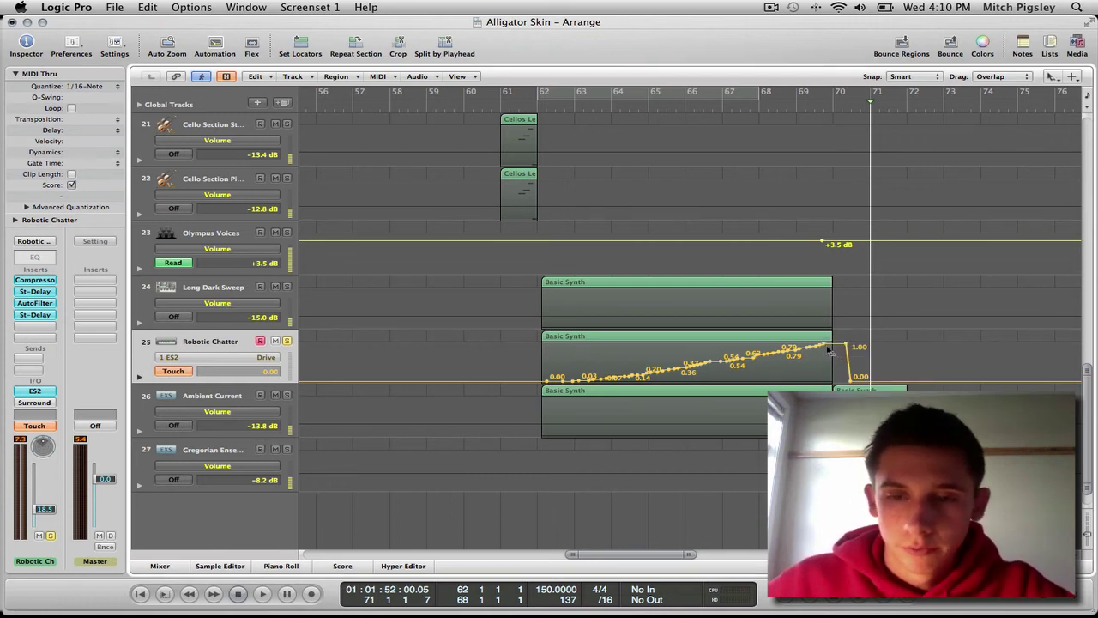
drag(834, 347, 560, 402)
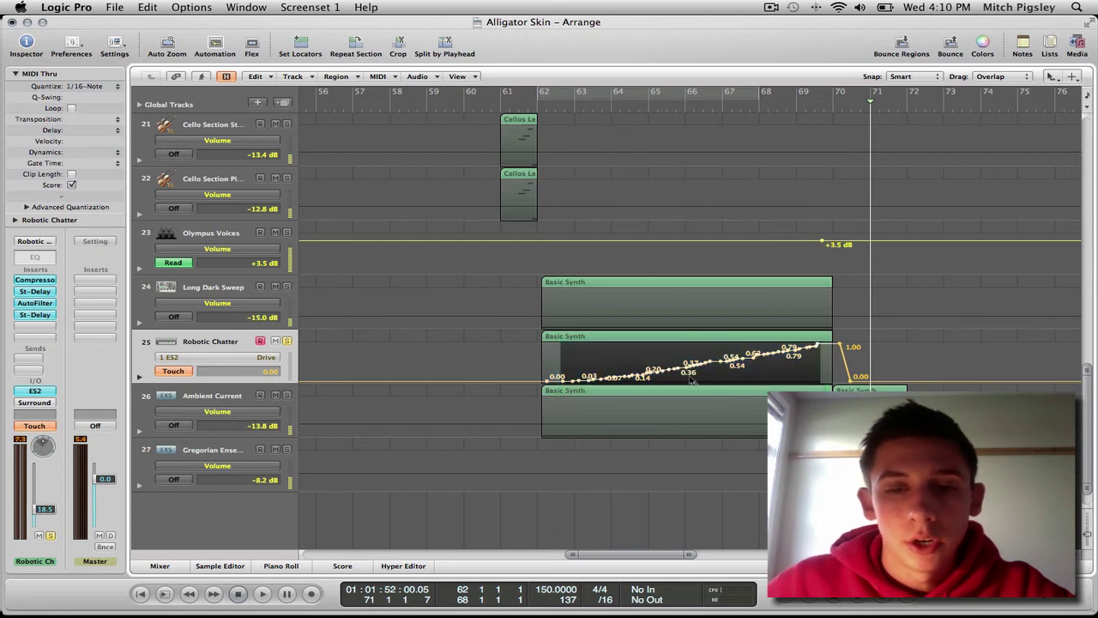
- Delete the in-between points, align the ramp start to bar 62, and add a 0.00 drop after the peak
key(Delete)
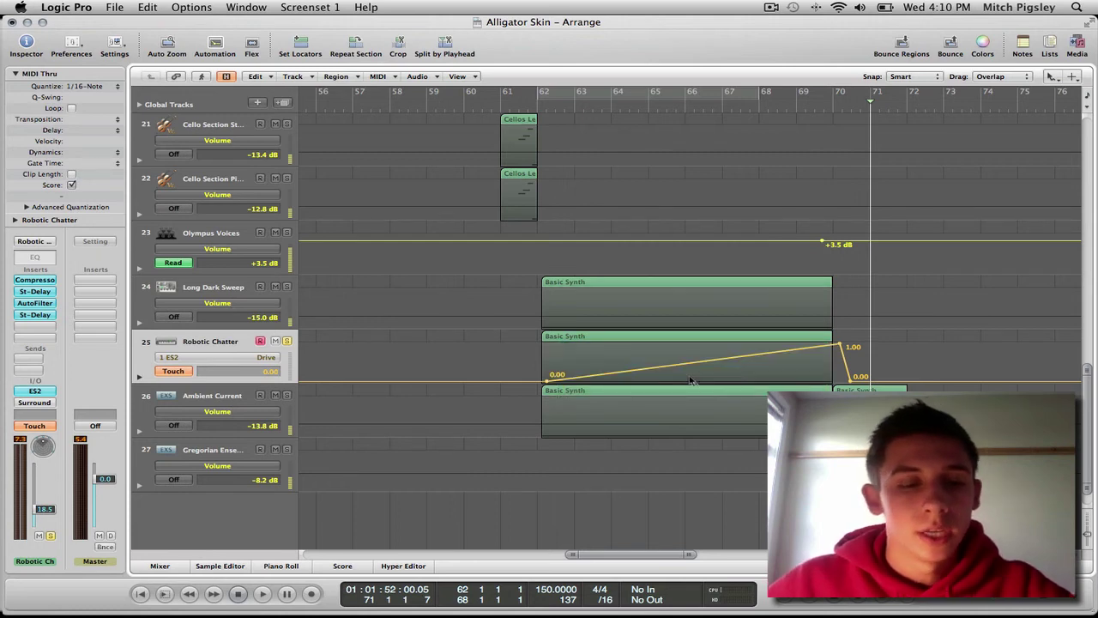
drag(546, 381, 543, 381)
drag(839, 345, 832, 345)
click(852, 380)
drag(853, 384, 844, 384)
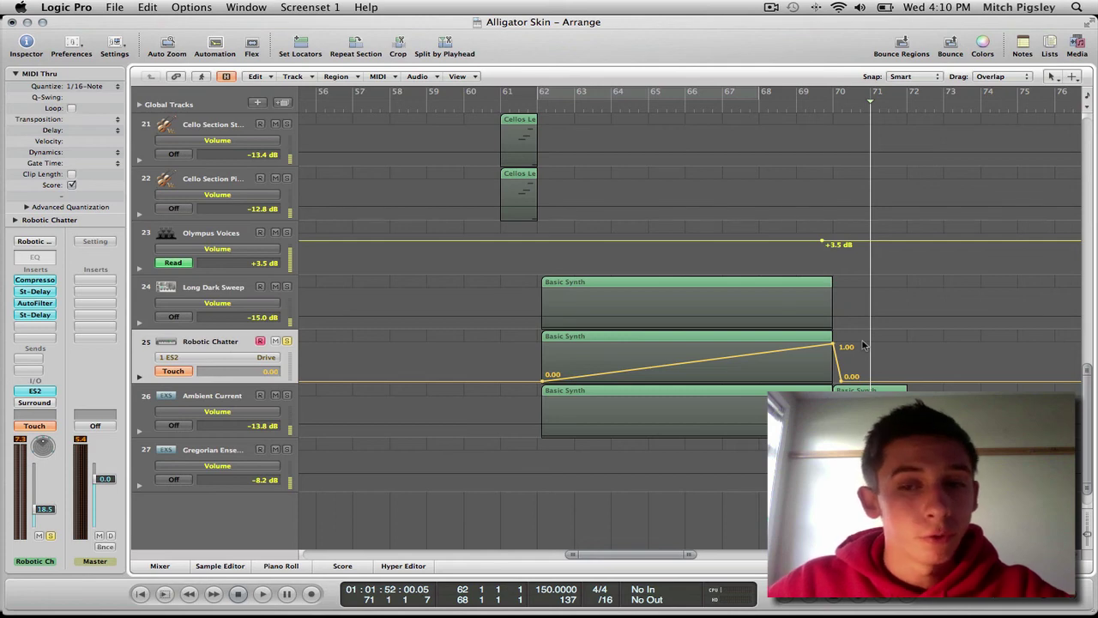
- Hide the automation lanes and zoom out to show the entire song
key(a)
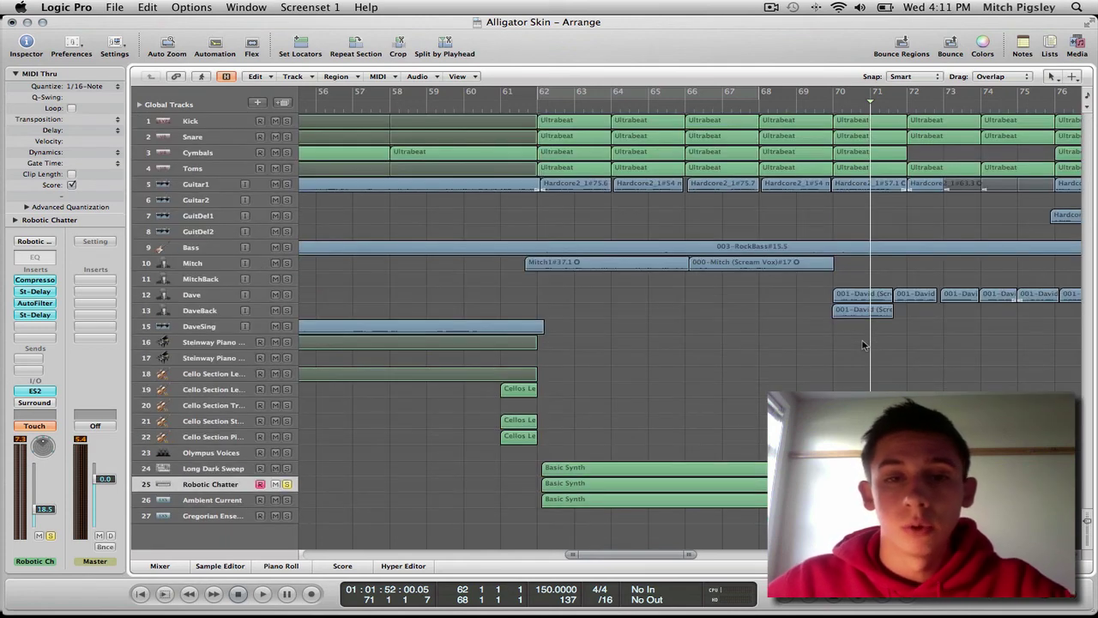
key(z)
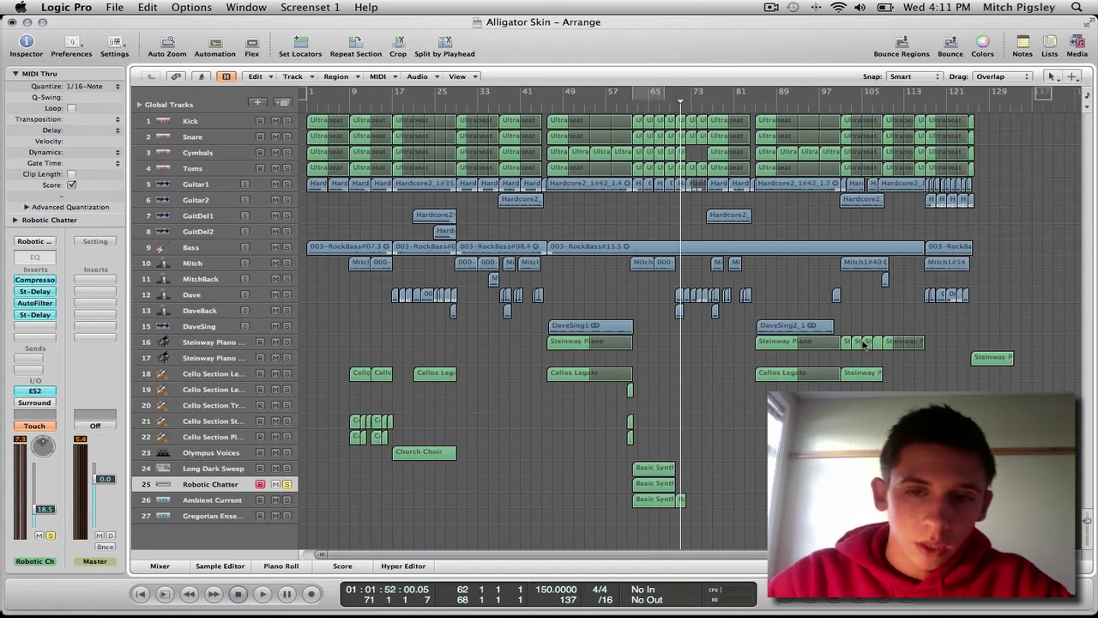